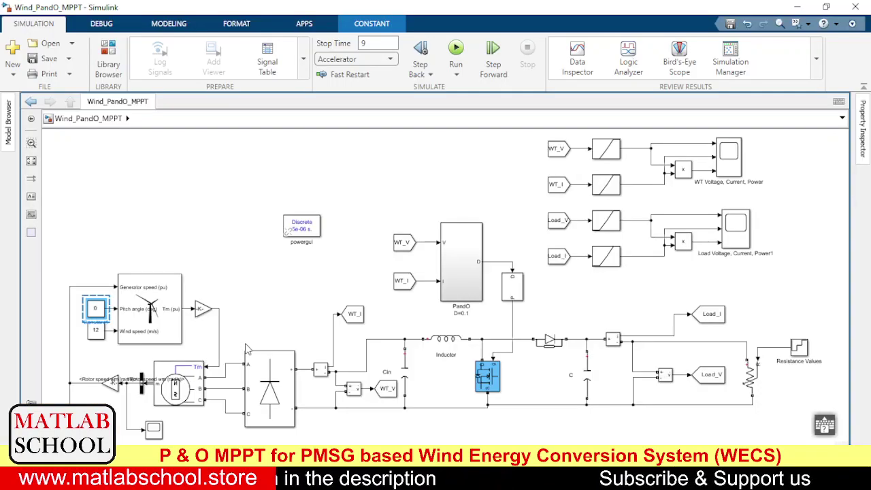
- Inspect the pitch angle constant, Permanent Magnet Synchronous Machine and Wind Turbine blocks
click(241, 345)
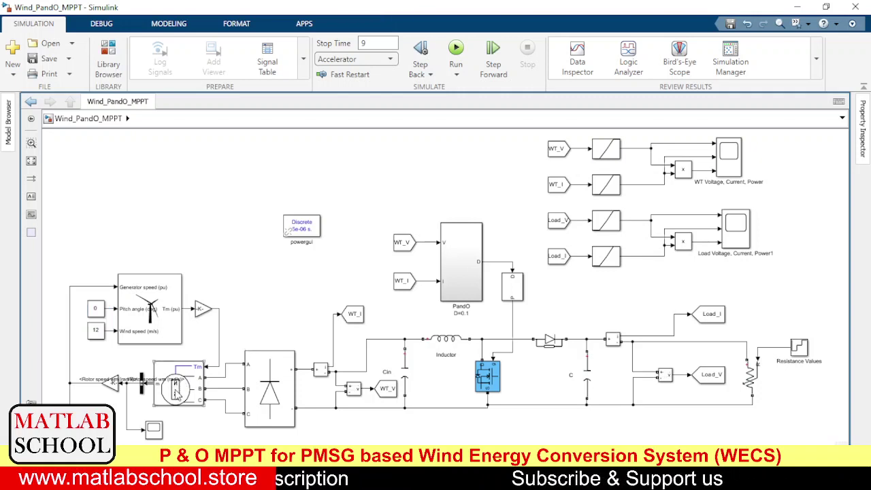
click(175, 389)
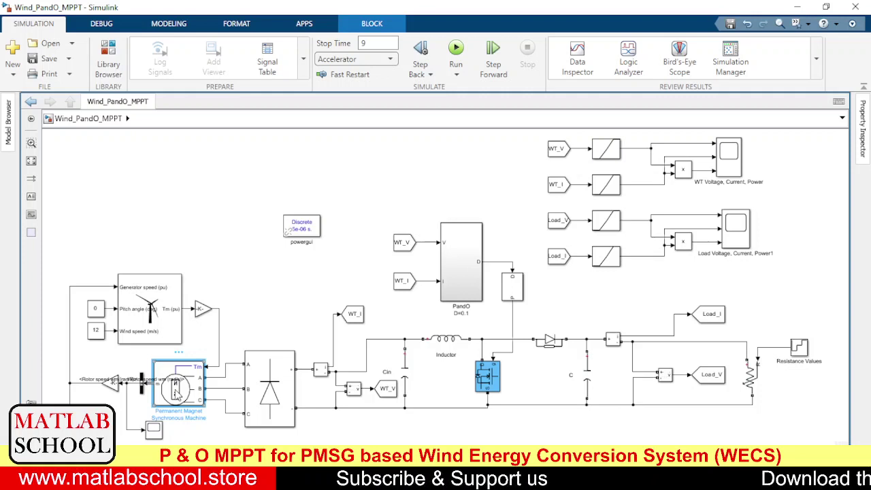
click(164, 325)
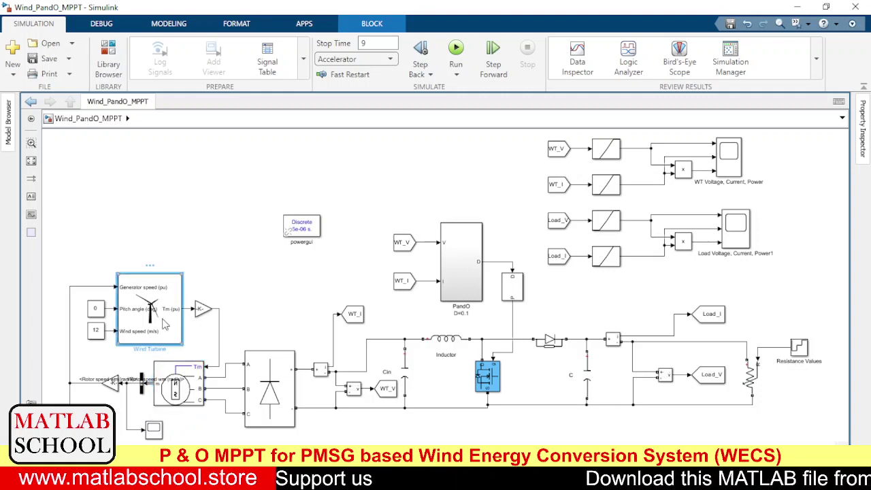
- Check the Wind Turbine's 35000 W base power and 12 m/s base wind, then plot its power characteristics
double_click(164, 326)
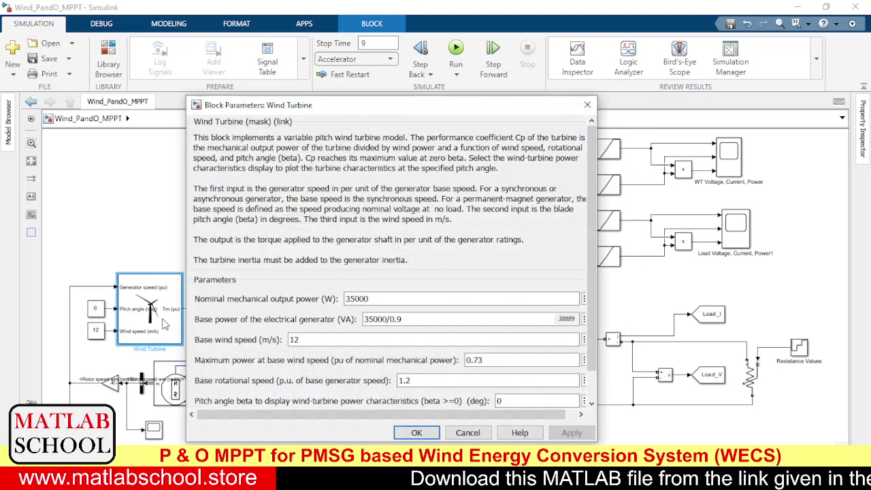
triple_click(428, 322)
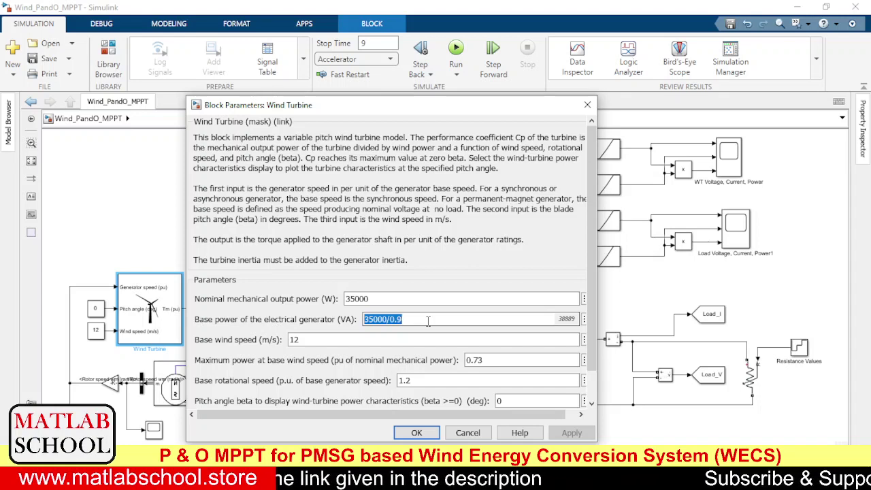
triple_click(360, 334)
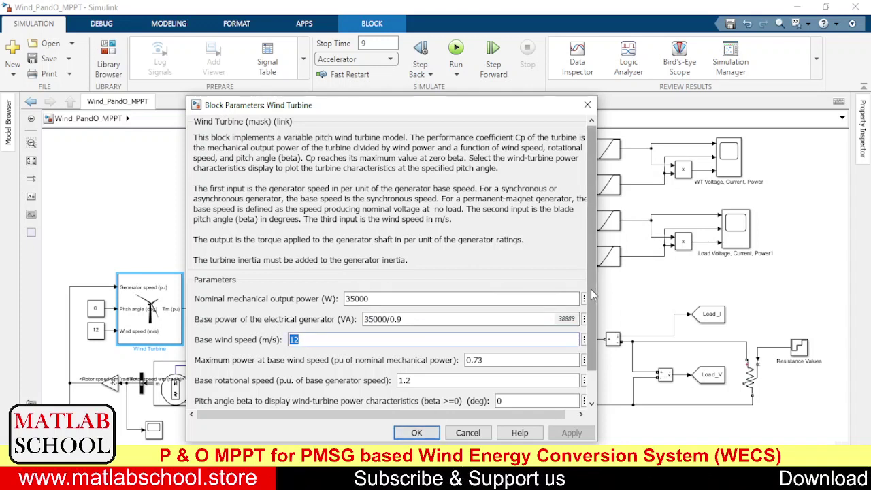
scroll(582, 386, down, 1)
click(470, 395)
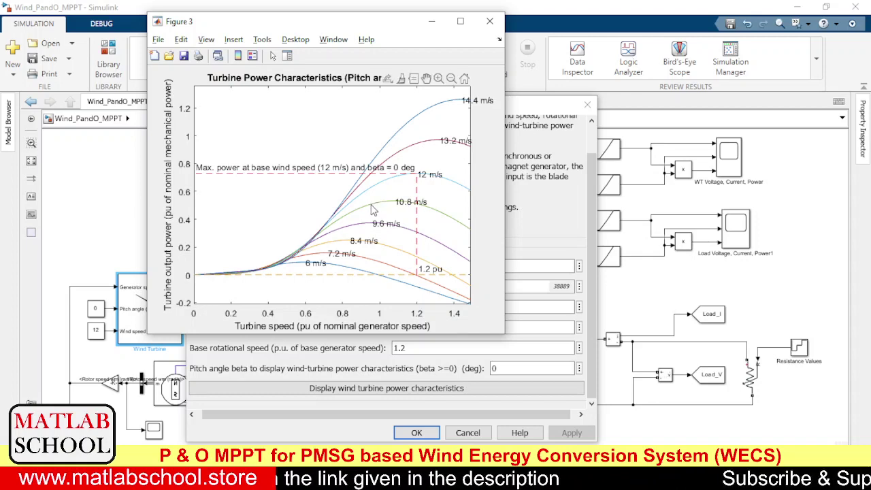
- Pan the power curves and add a data tip at X 0.791, then switch to MATLAB showing 35000*0.72 = 25200
mouse_move(380, 203)
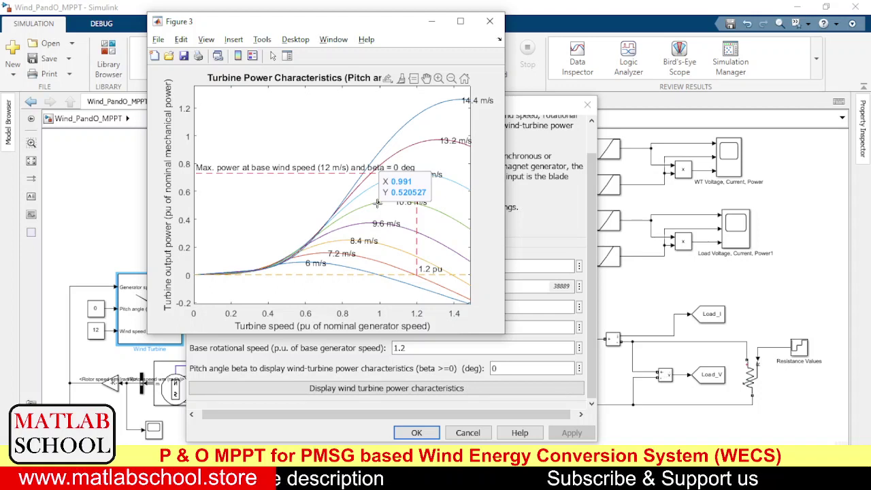
mouse_move(405, 198)
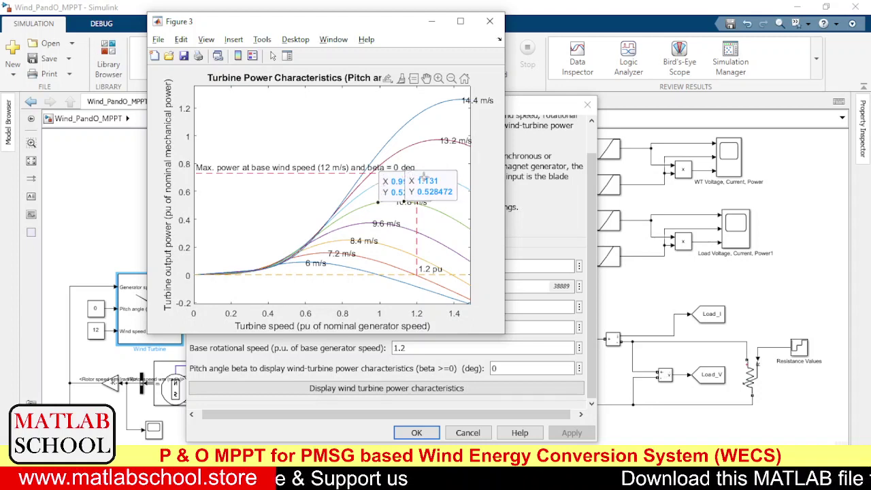
drag(424, 178, 460, 164)
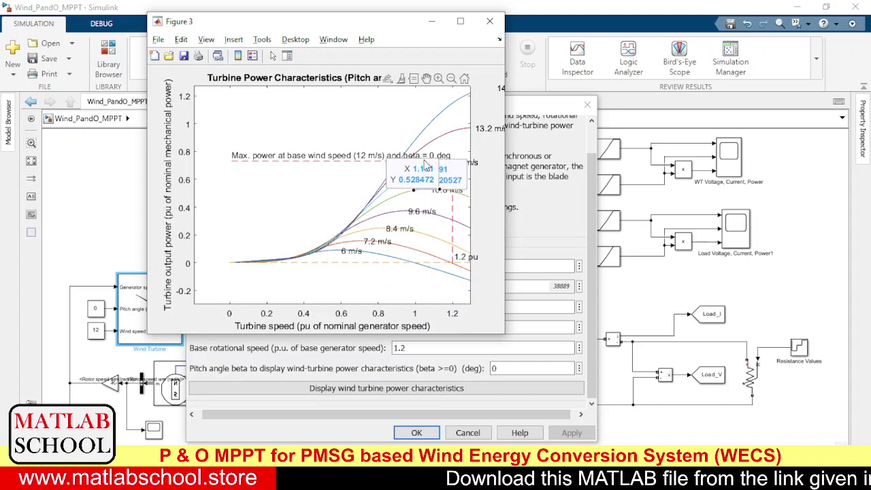
click(378, 207)
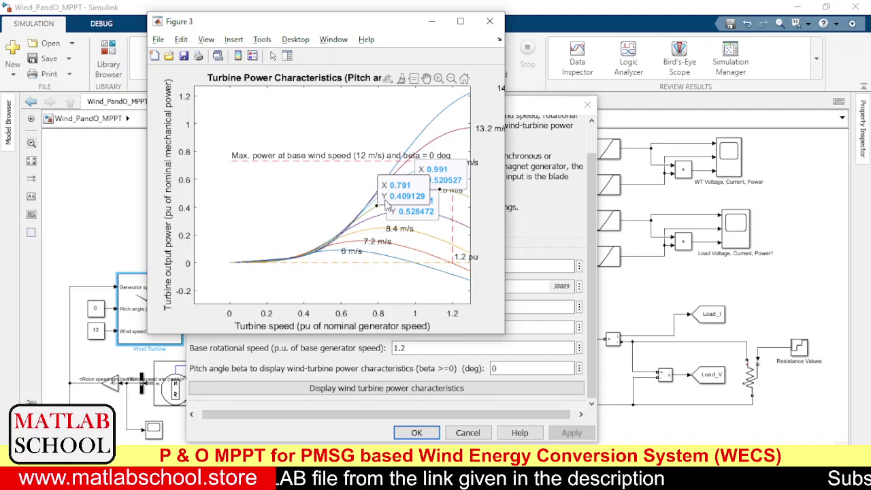
key(alt+Tab)
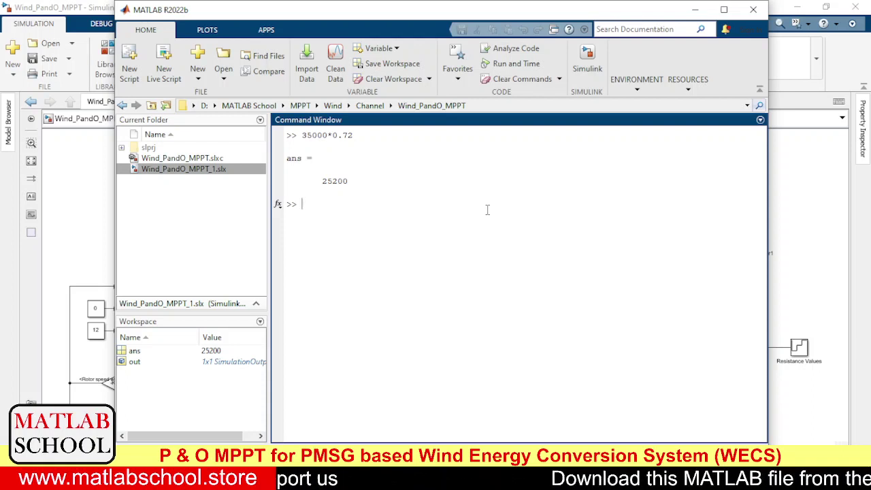
- Bring the Wind_PandO_MPPT Simulink diagram back in front of MATLAB
click(96, 243)
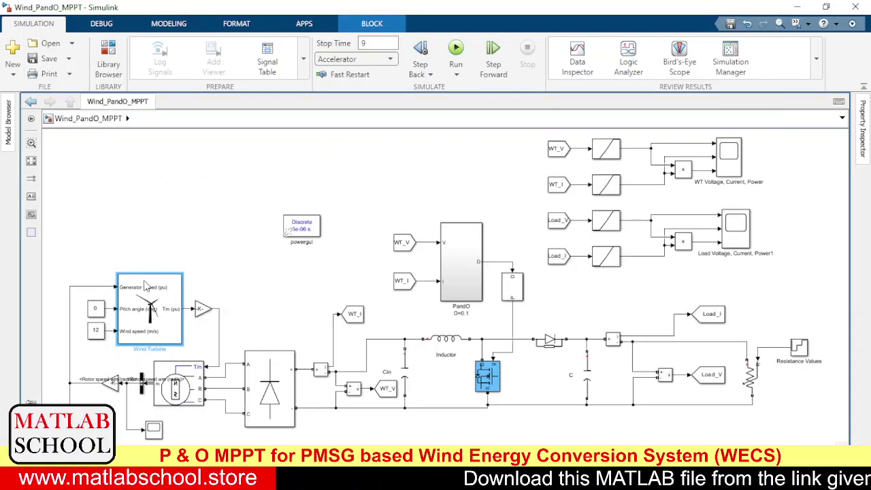
- Replot the turbine curves, tip the 12 m/s peak (1.211, 0.729801), and close the parameters with OK
double_click(173, 336)
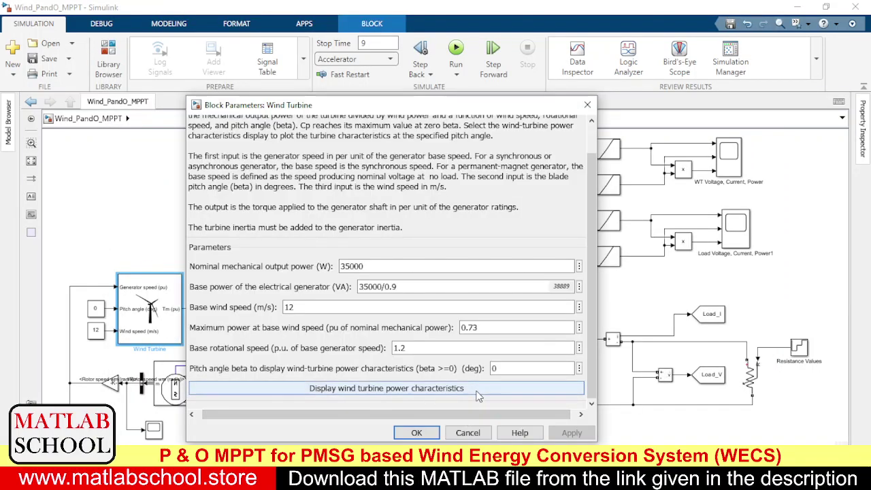
click(478, 393)
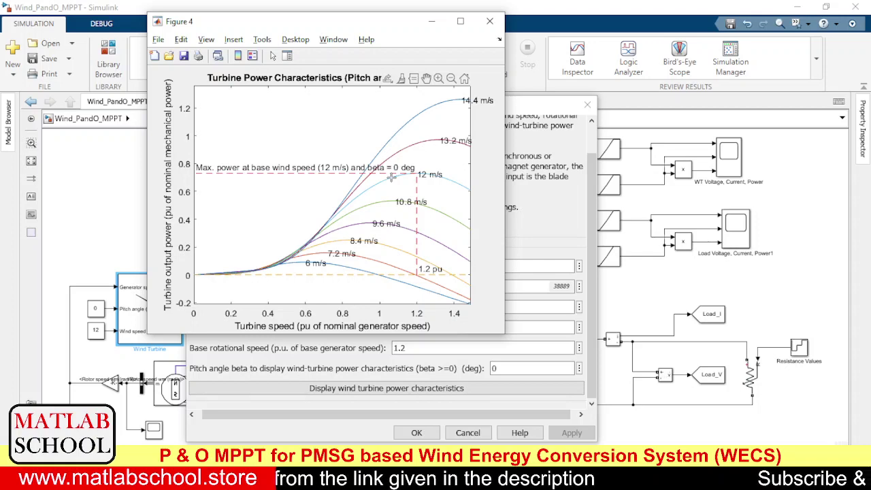
mouse_move(390, 177)
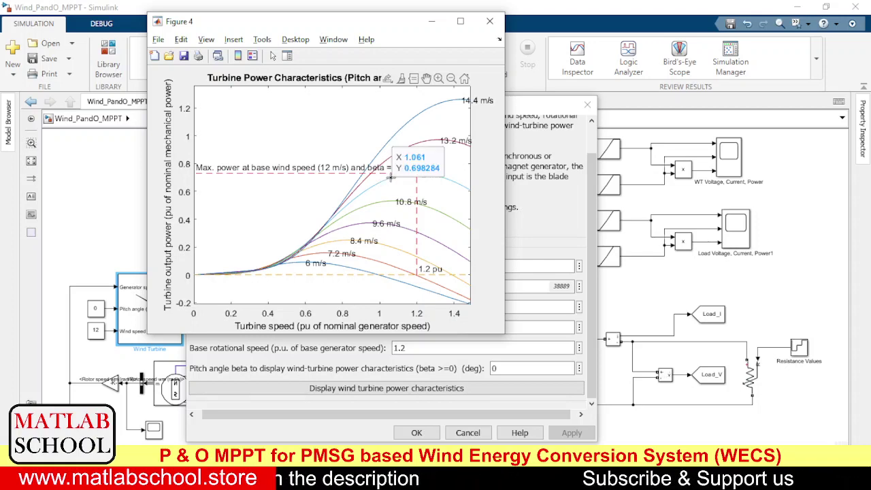
click(418, 172)
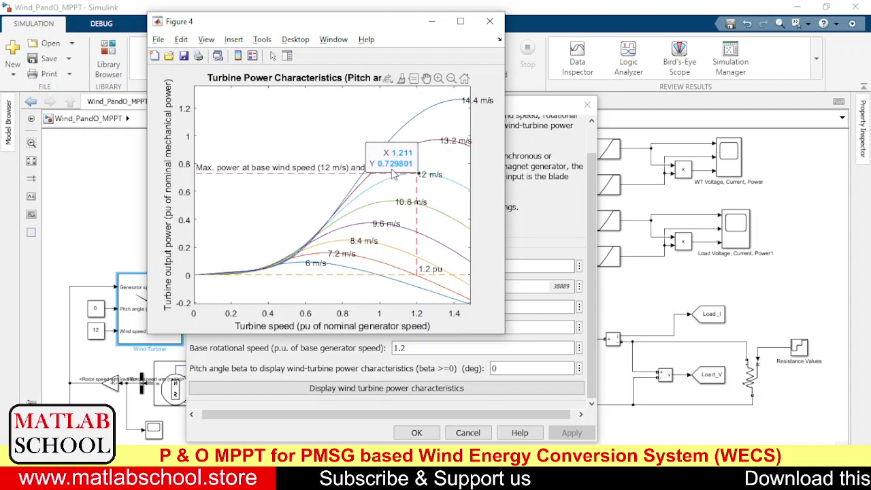
click(551, 243)
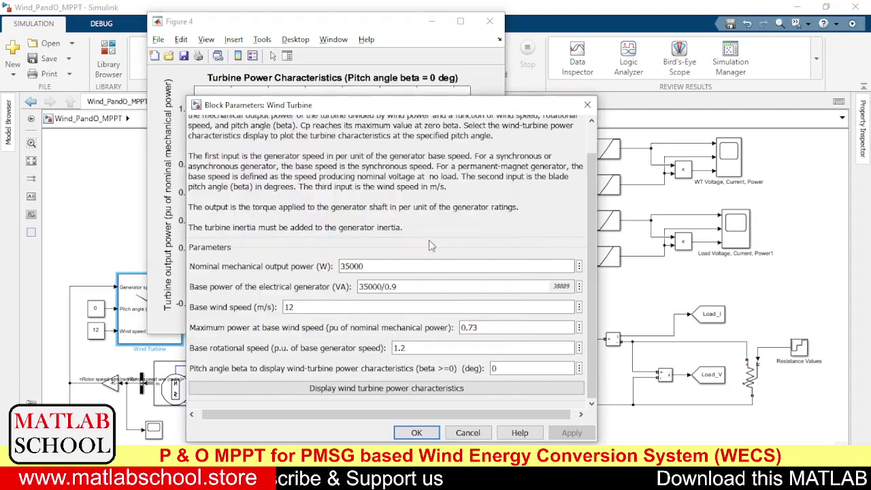
click(416, 433)
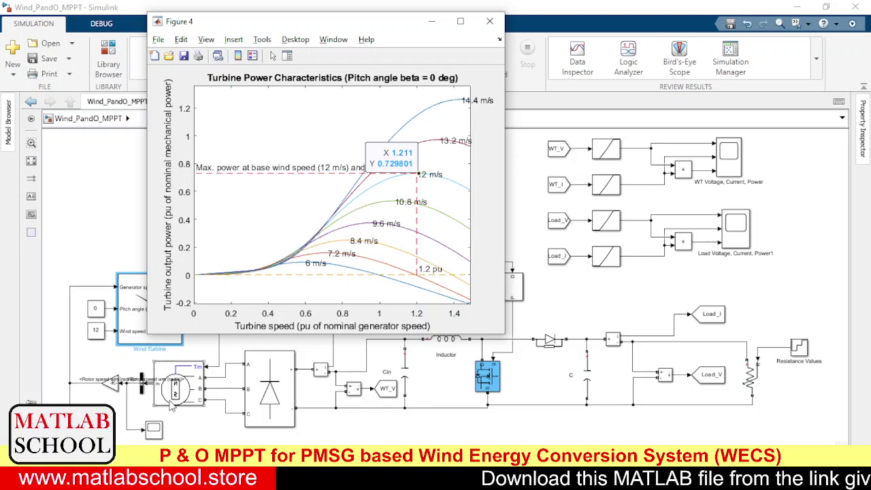
click(181, 423)
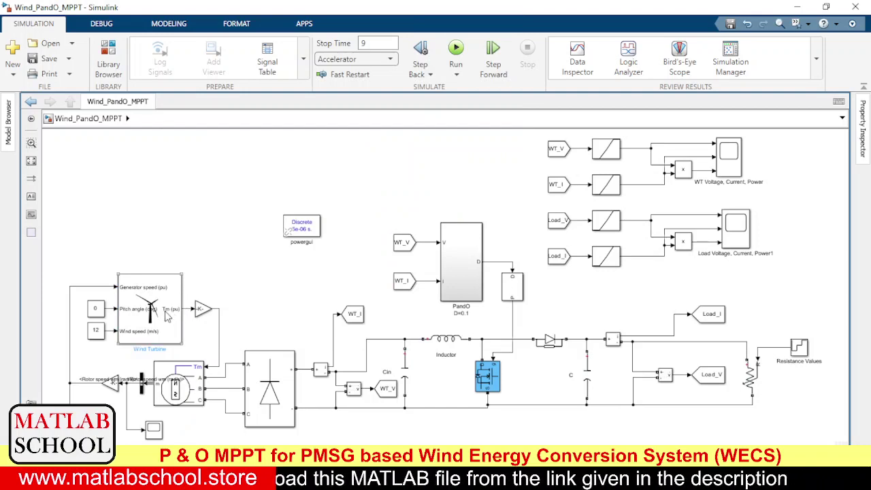
- Inspect the Wind Turbine and Universal Bridge rectifier blocks, then select the PandO subsystem
click(168, 314)
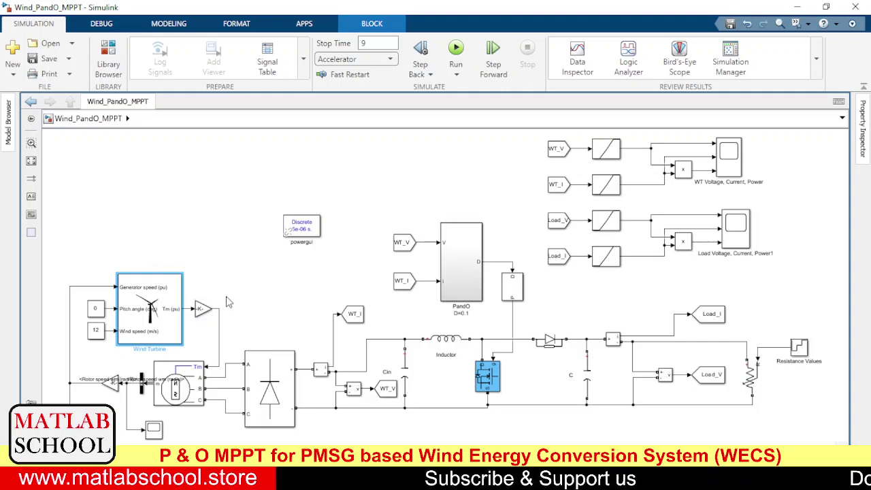
click(229, 303)
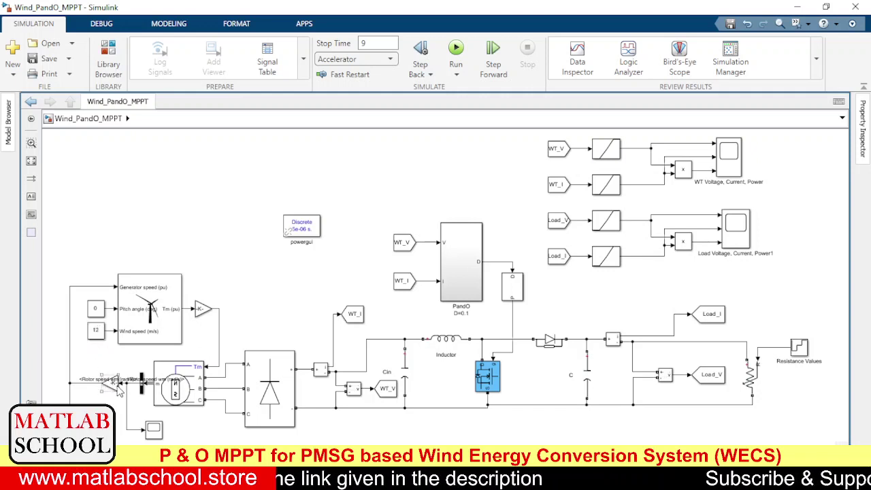
click(258, 383)
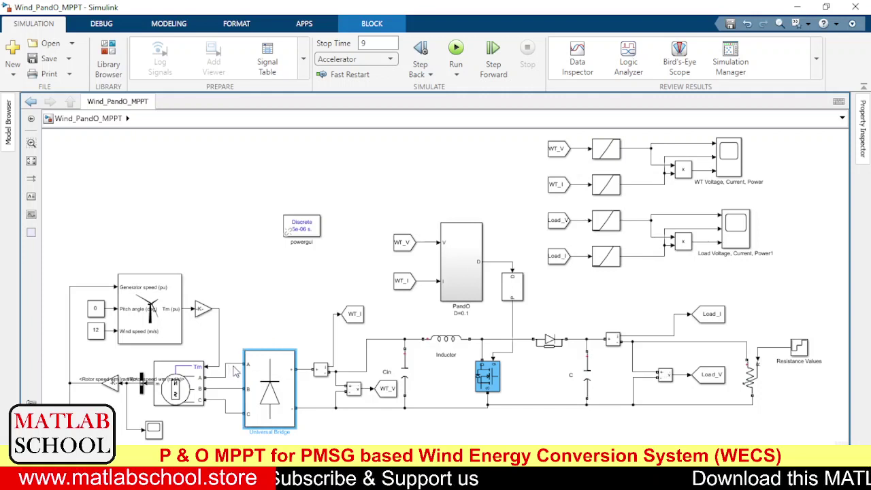
click(310, 393)
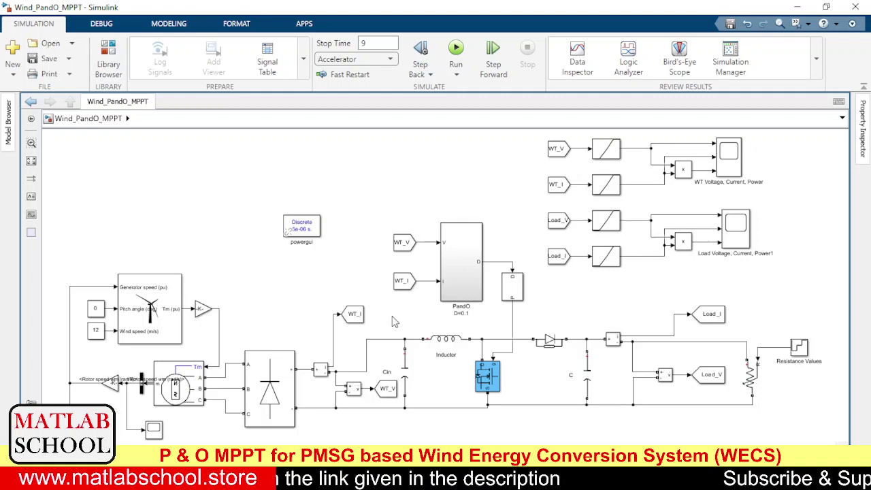
click(463, 269)
- Review the PandO subsystem's P&O code (Dinit 0.3, Dmax 0.95, delD 0.000005), then return to top level
double_click(463, 269)
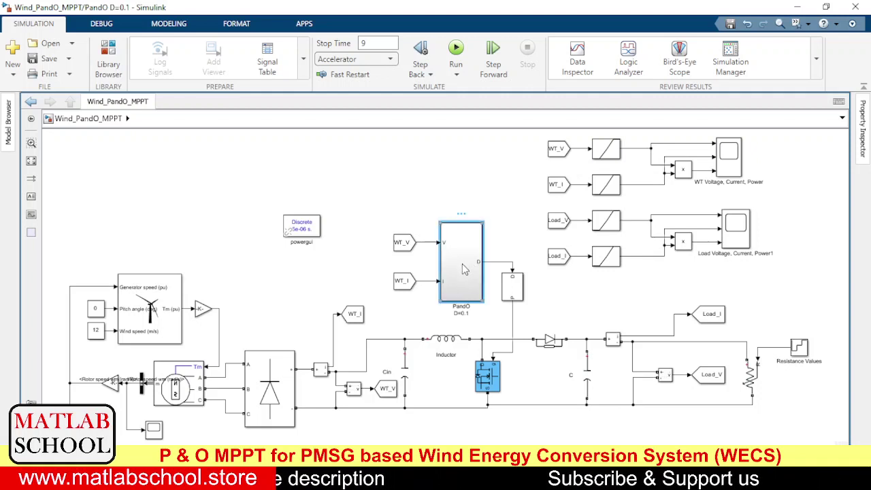
double_click(407, 274)
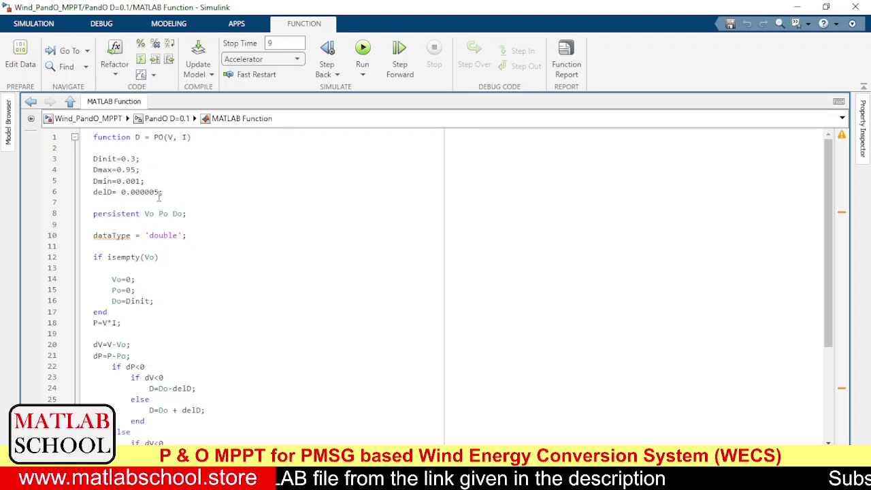
click(106, 120)
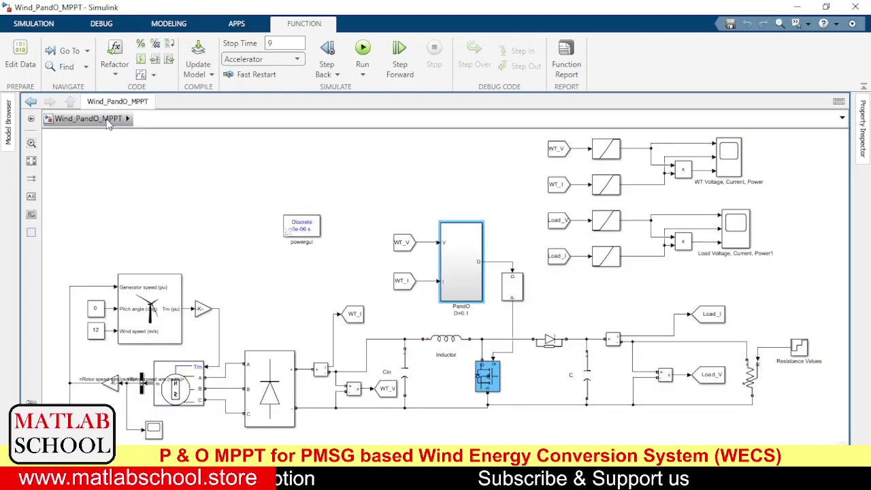
click(472, 215)
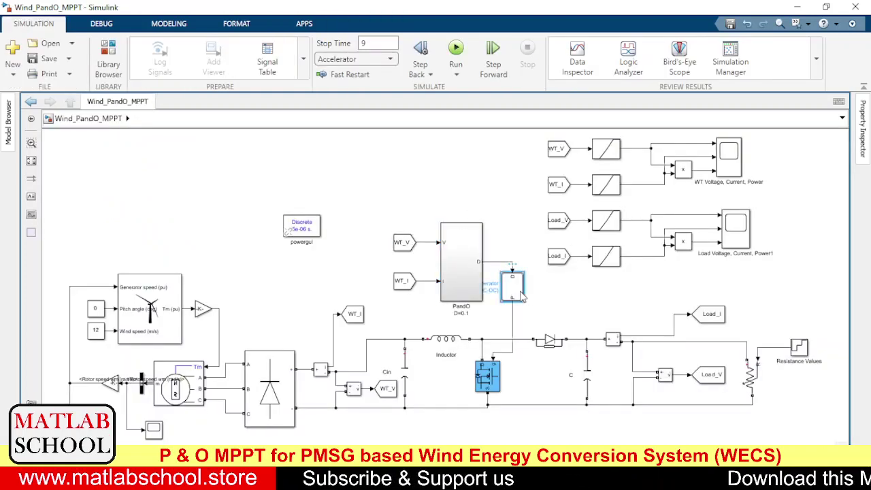
click(522, 294)
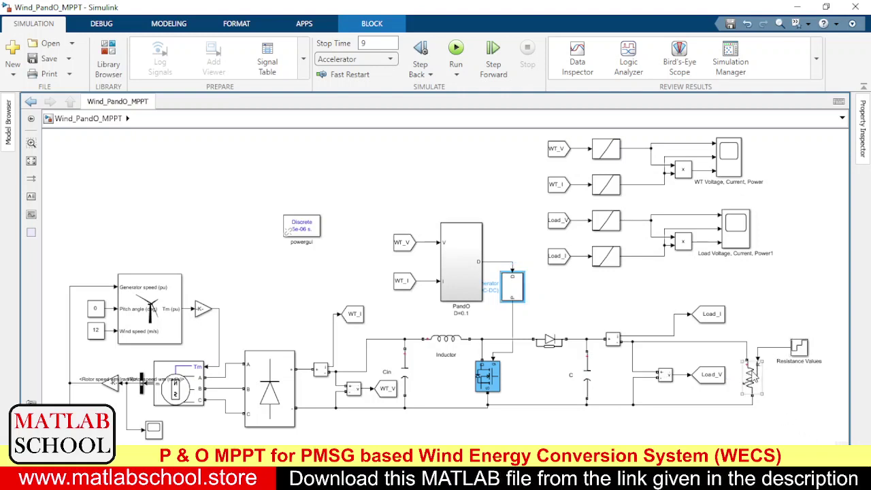
double_click(804, 348)
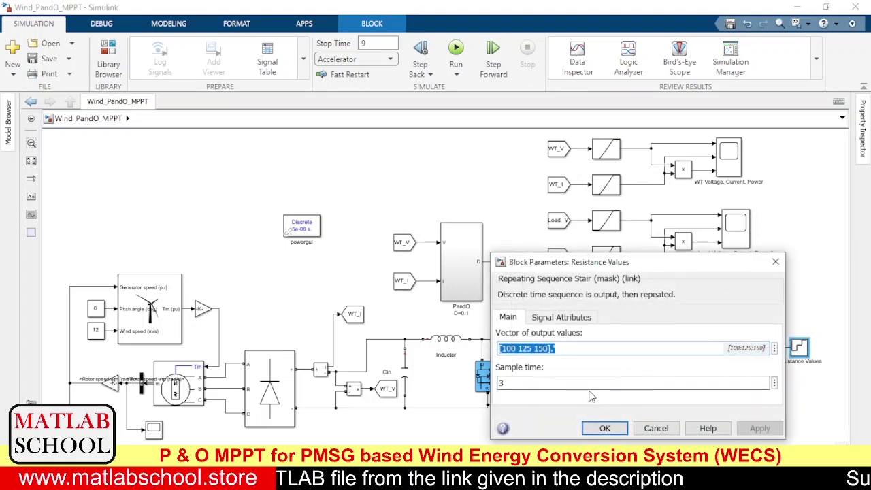
double_click(537, 383)
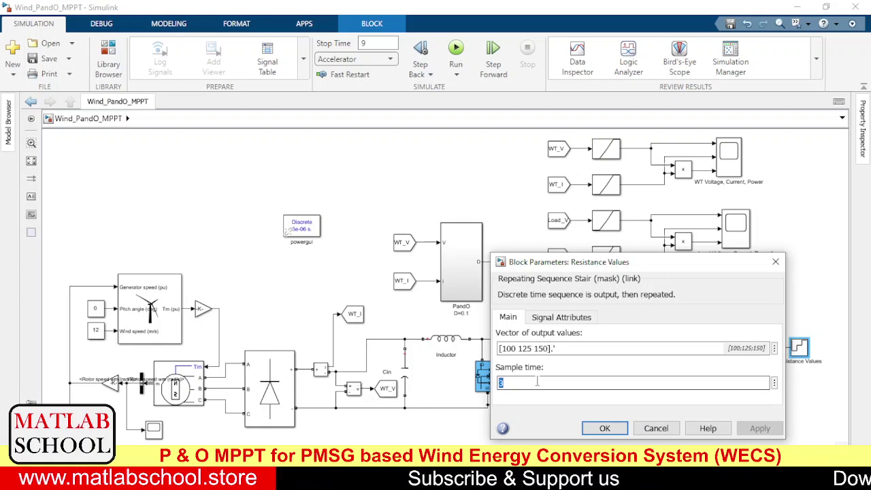
click(605, 428)
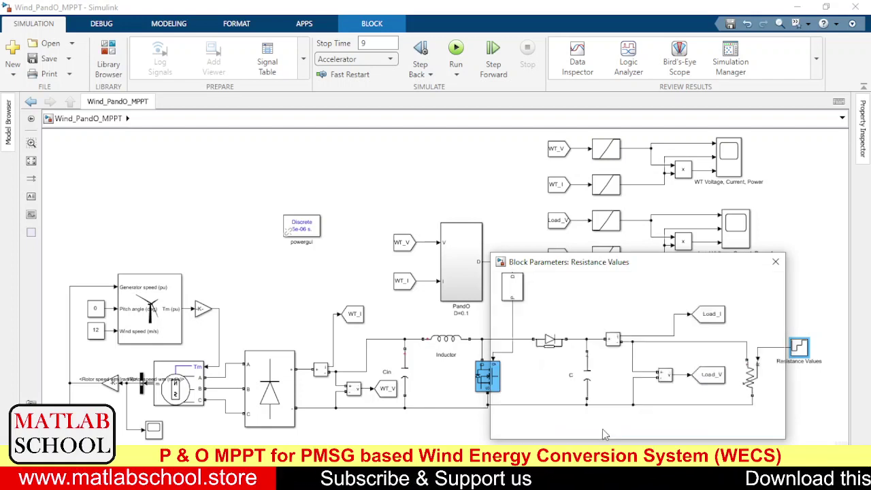
click(406, 209)
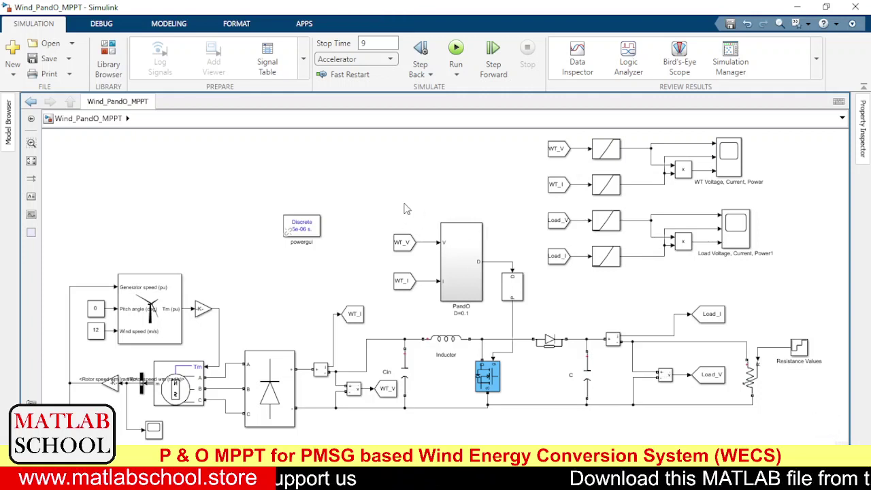
- Run the 9-second simulation and open the WT Voltage, Current, Power scope
click(455, 48)
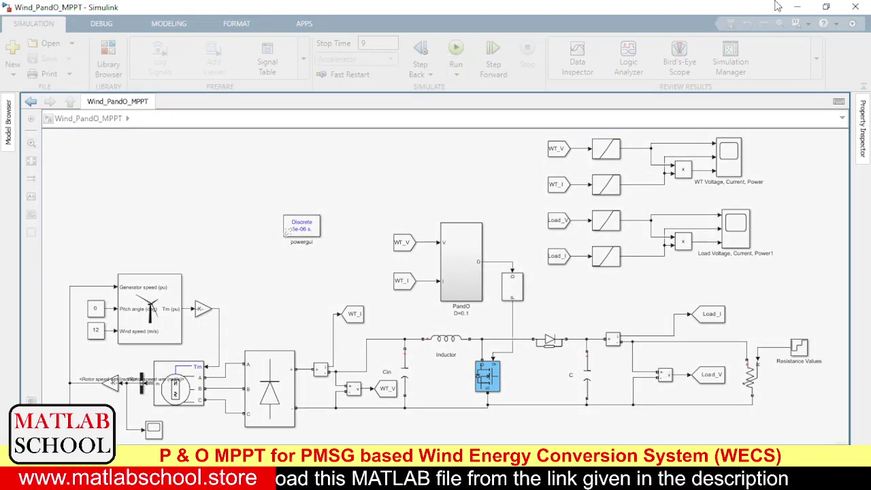
double_click(727, 155)
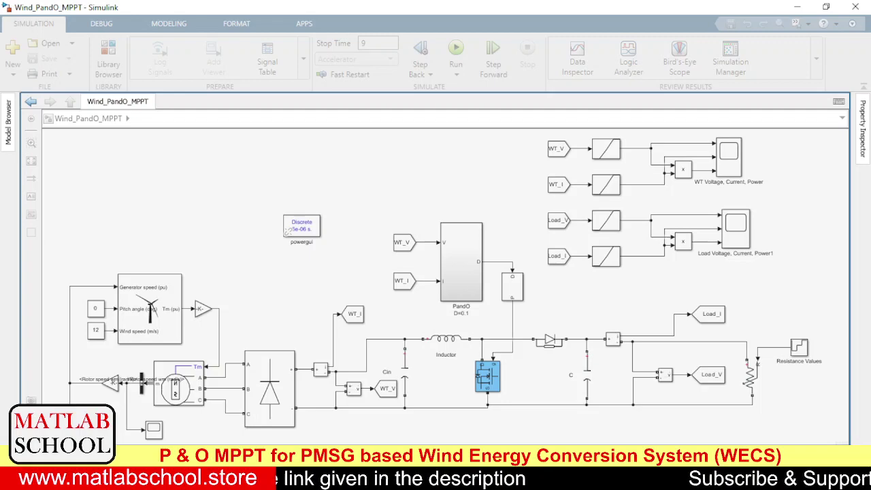
key(alt+Tab)
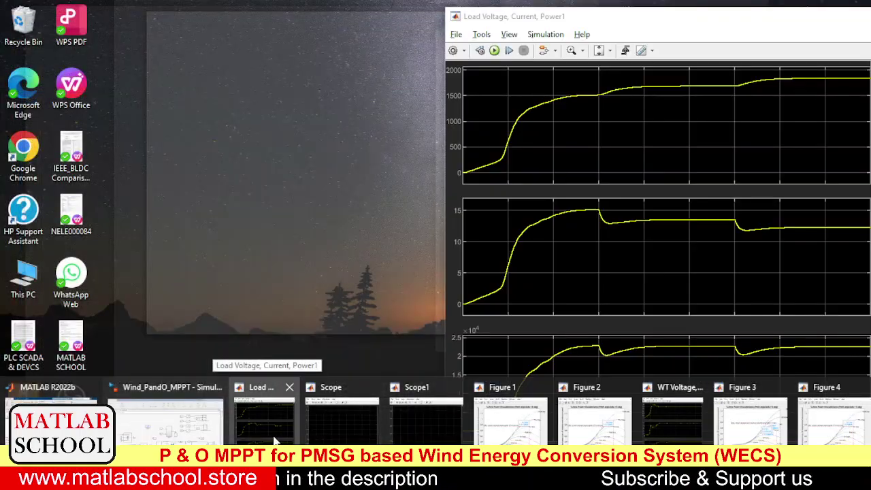
- Bring the Load Voltage, Current, Power1 scope, then the WT Voltage, Current, Power scope, to the front
click(278, 439)
key(alt+Tab)
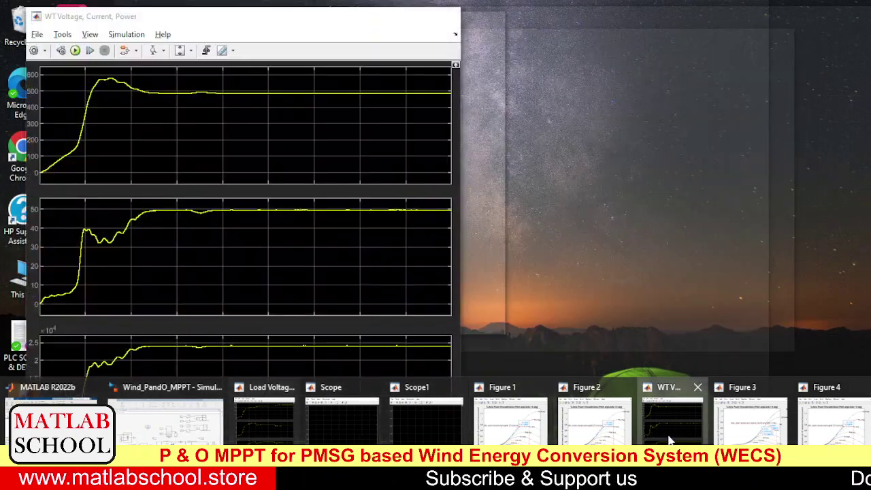
click(669, 437)
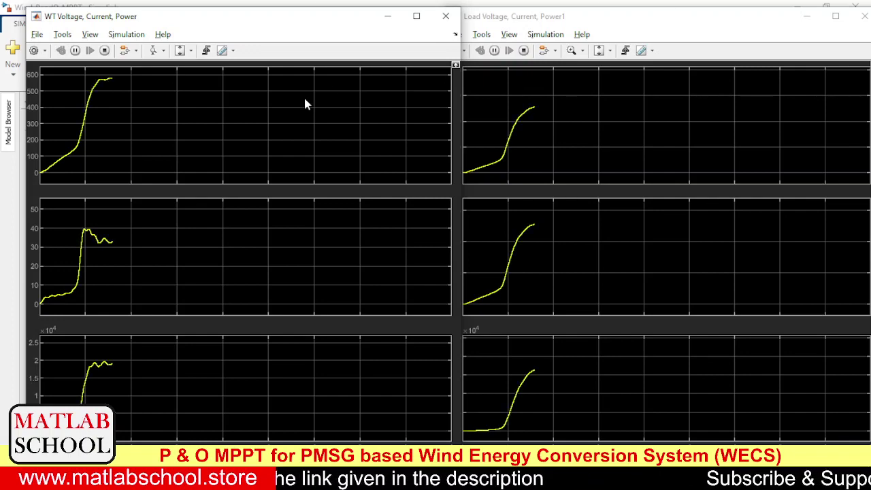
- Place the WT Voltage scope on the left and the Load Voltage scope fully on screen at the right
drag(343, 22, 335, 24)
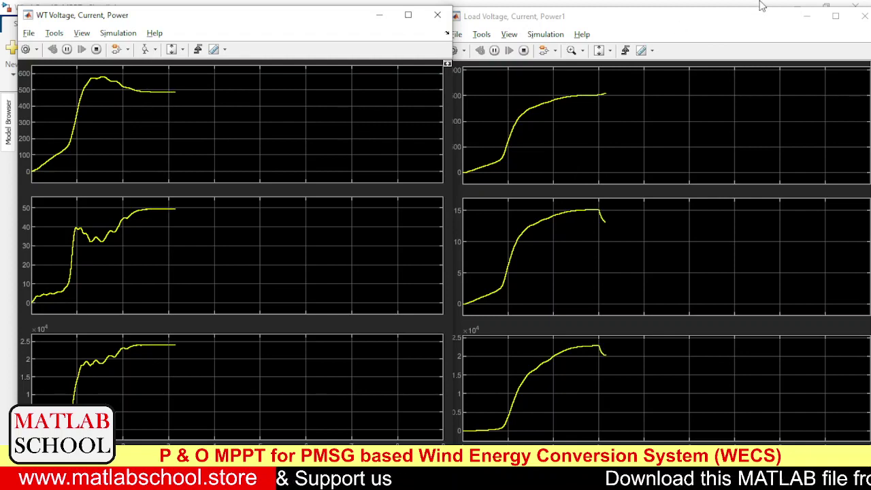
drag(710, 26, 727, 22)
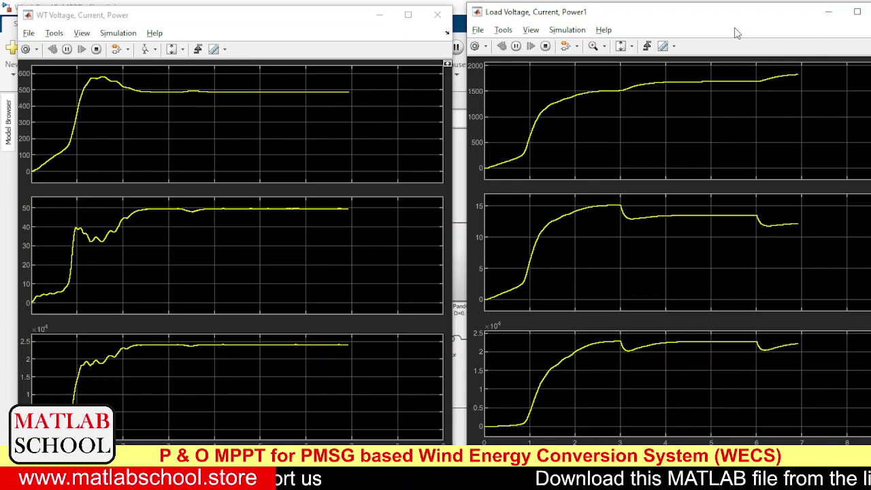
drag(727, 27, 700, 23)
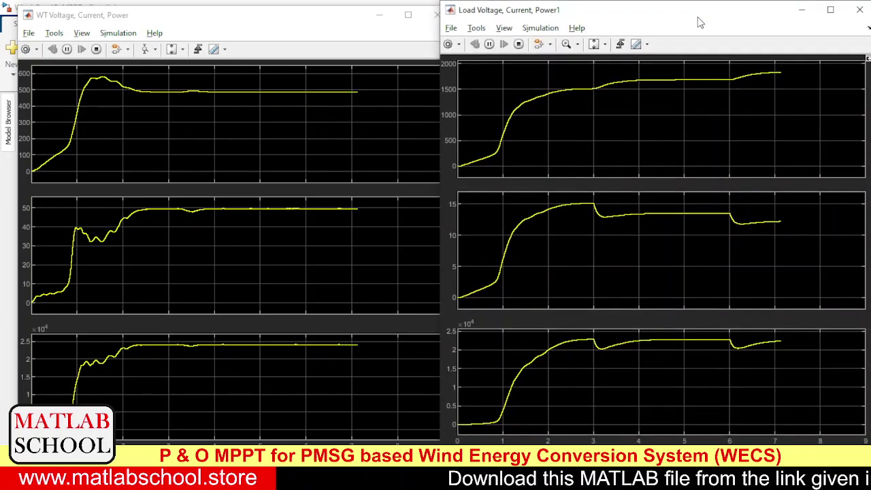